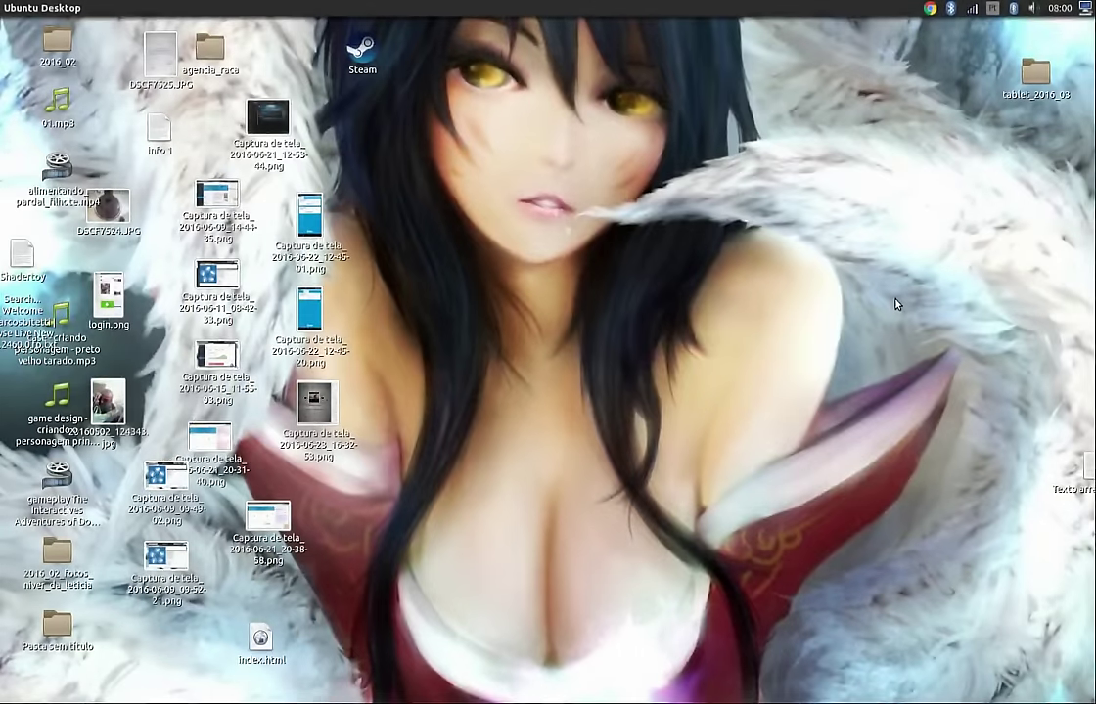
Step: Launch Godot Game Engine from the Dash search 'god' to reach the Project Manager
key(super)
text(scre)
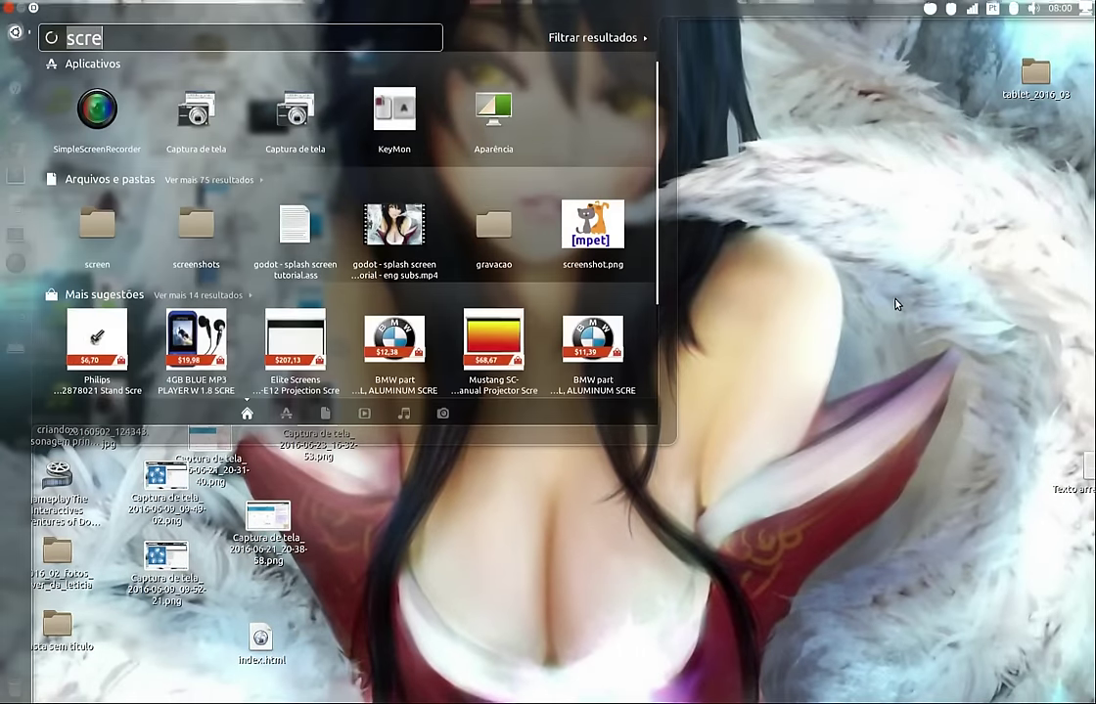
text(god)
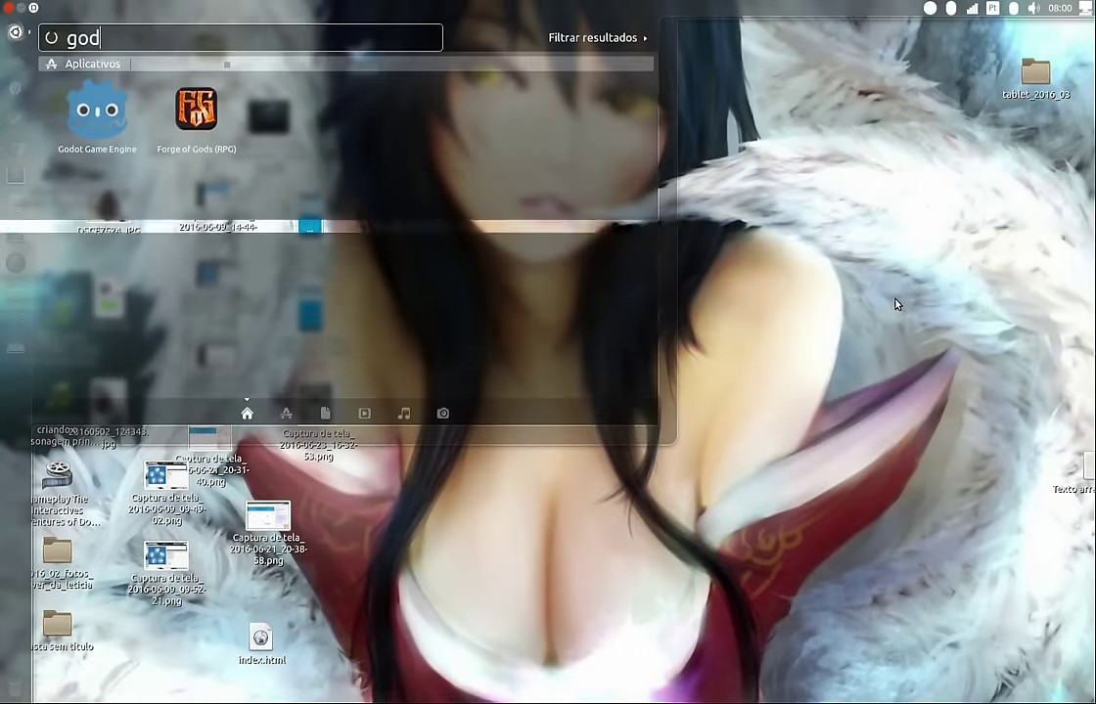
key(Return)
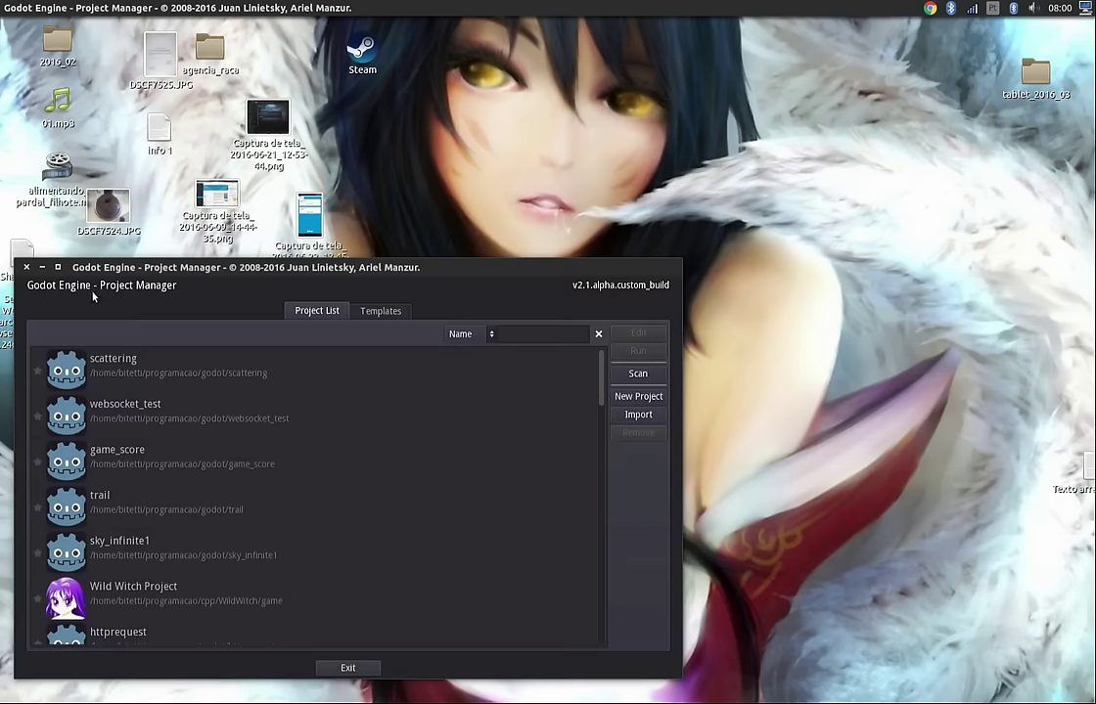
Step: Open Wild Witch Project in the editor, showing the casa_interior.scn bedroom scene
click(200, 594)
click(635, 351)
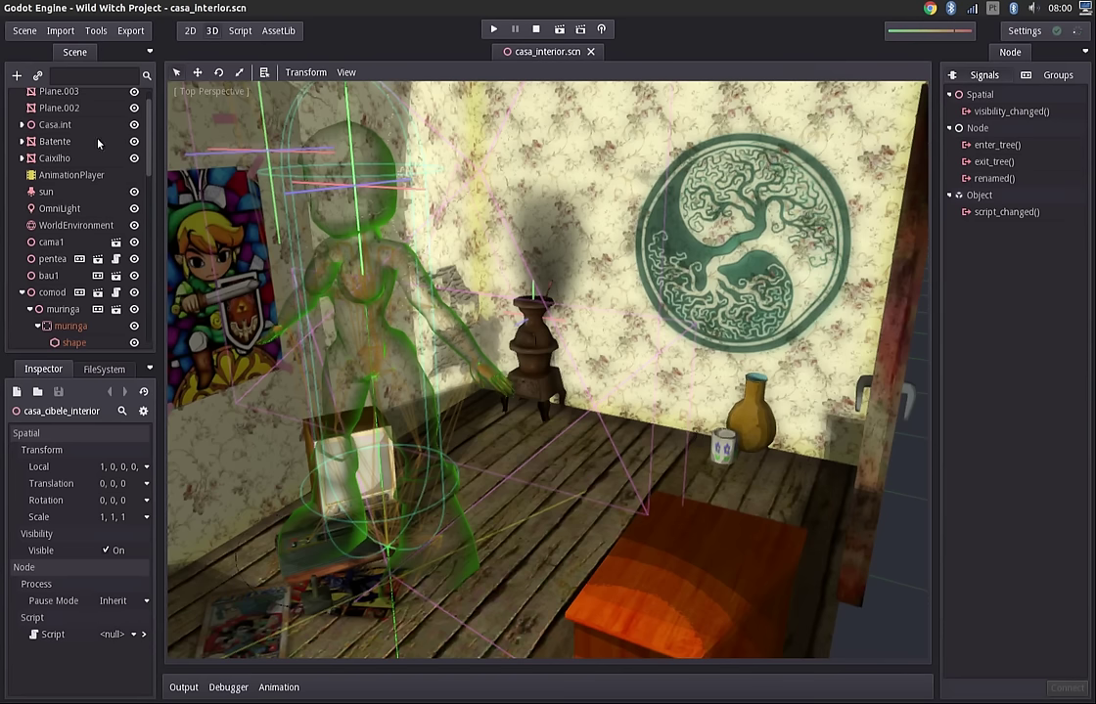
scroll(150, 115, up, 1)
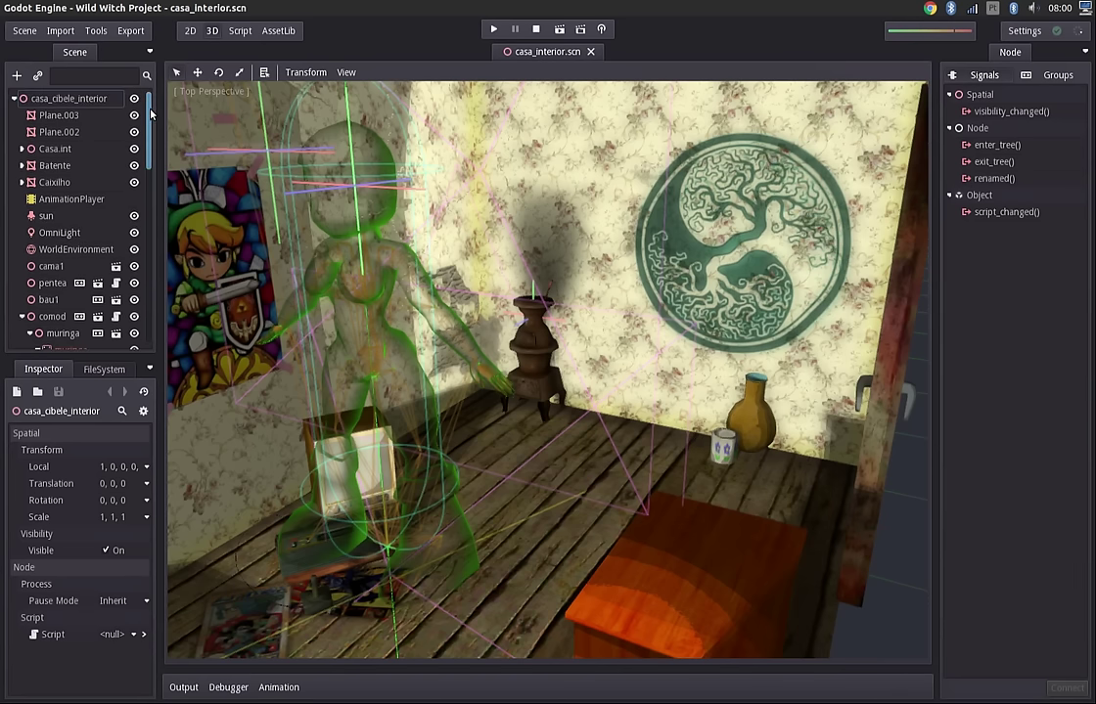
scroll(142, 113, down, 5)
scroll(142, 113, up, 5)
scroll(149, 125, down, 2)
scroll(150, 124, up, 2)
key(F5)
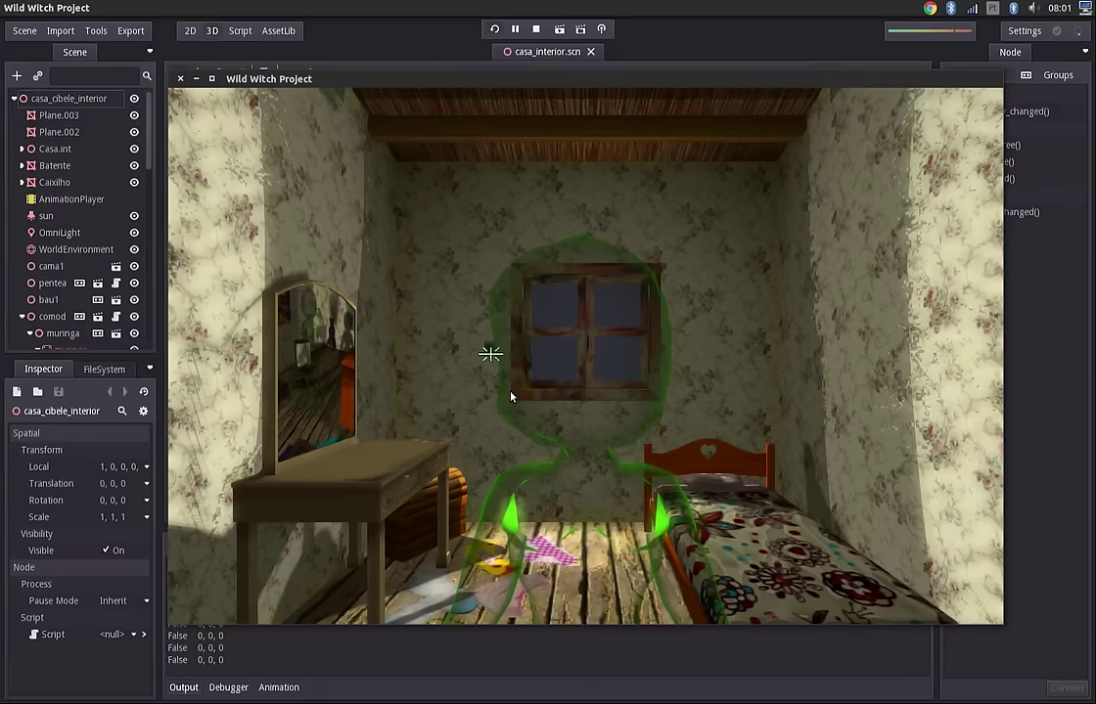
click(626, 377)
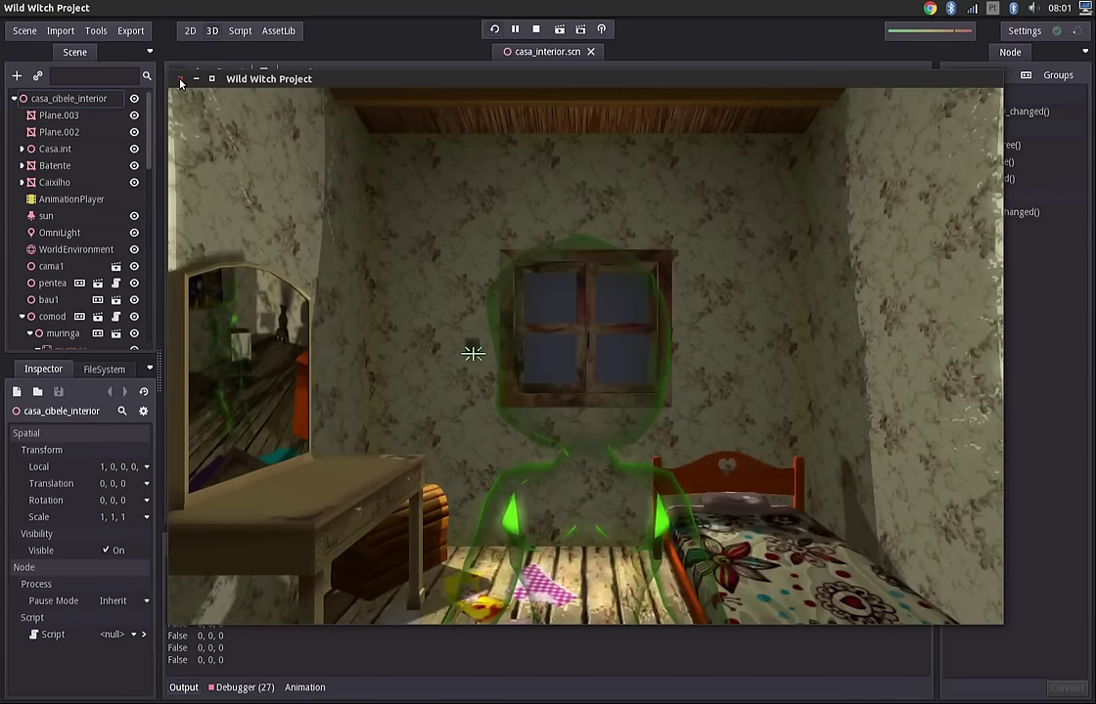
key(F8)
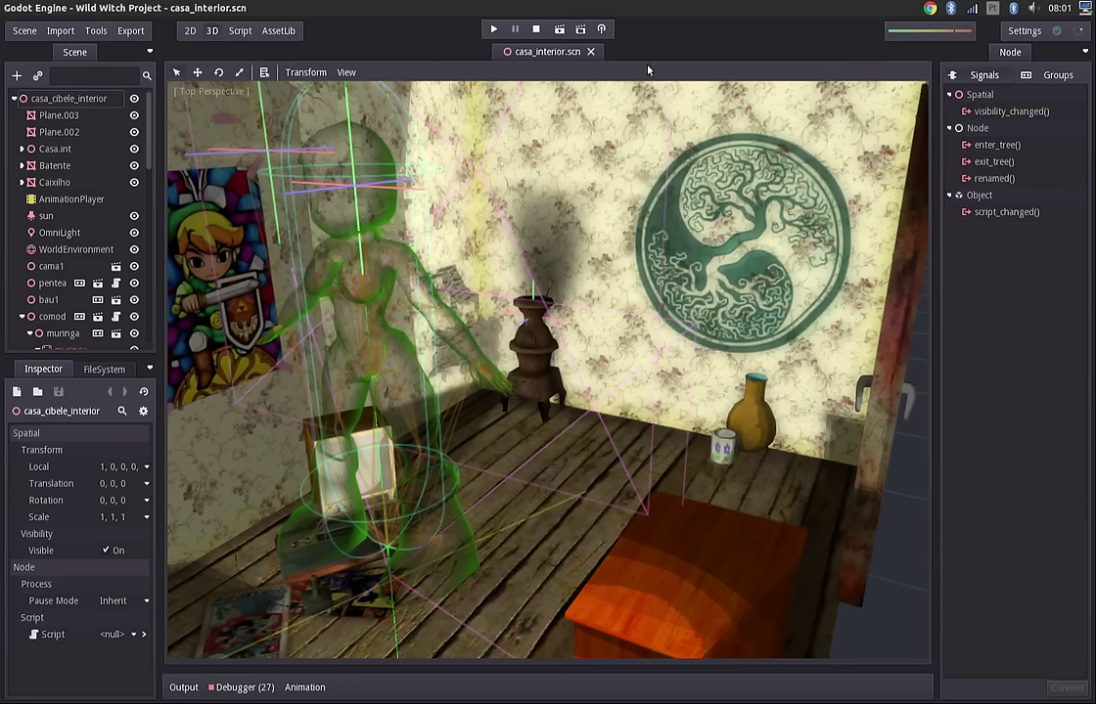
Step: Open torre_mago.scn from Scene > Open Recent
click(27, 32)
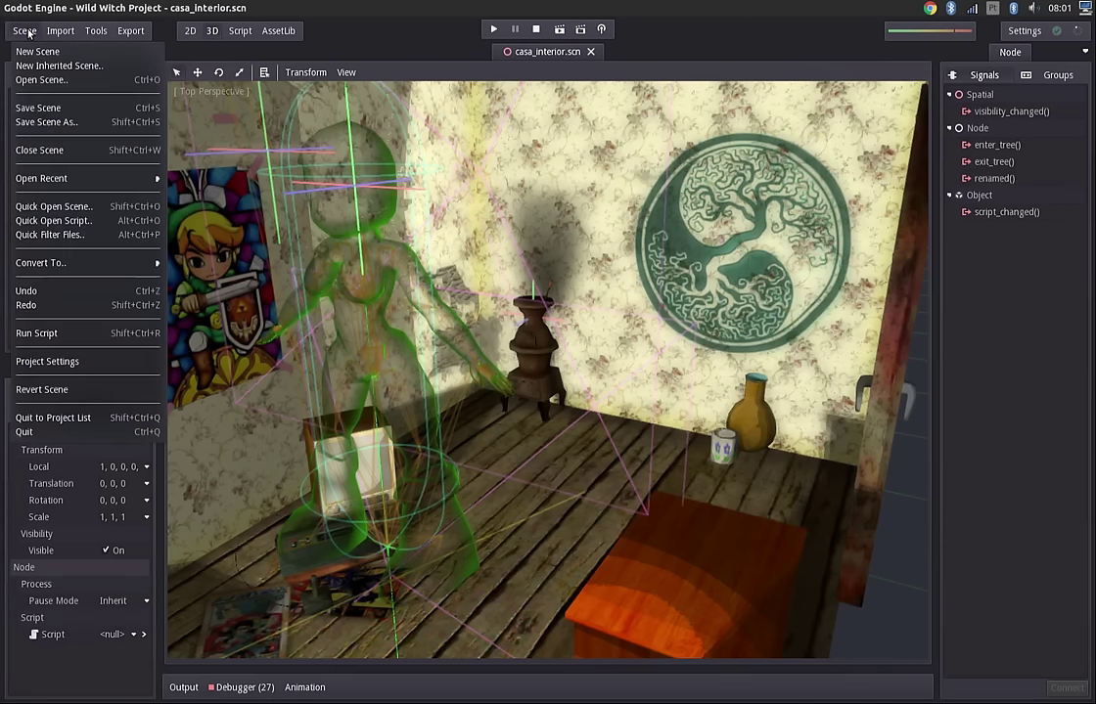
mouse_move(80, 179)
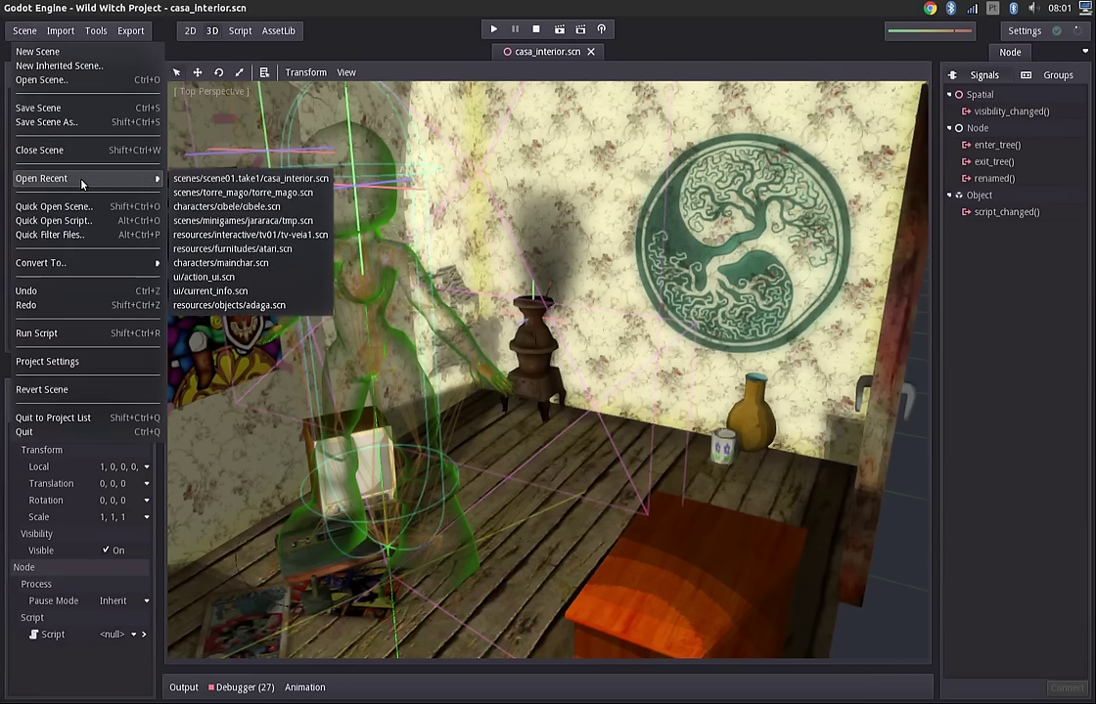
click(221, 196)
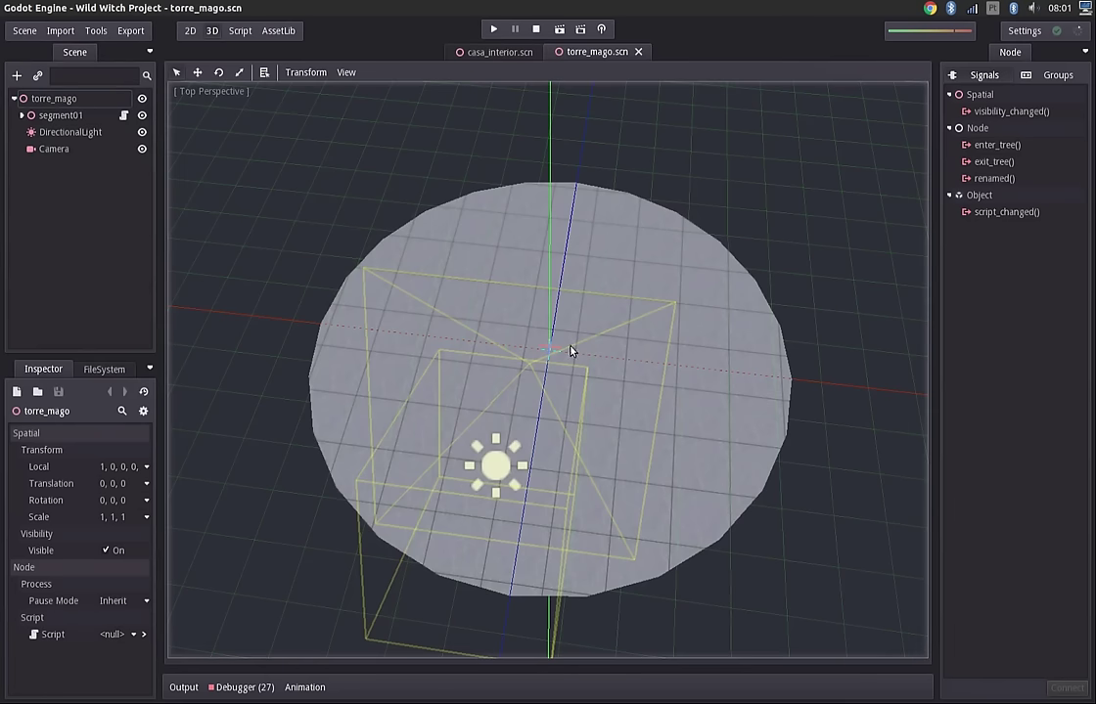
Step: Close the casa_interior.scn tab and select the segment01 node on the circular floor
click(499, 53)
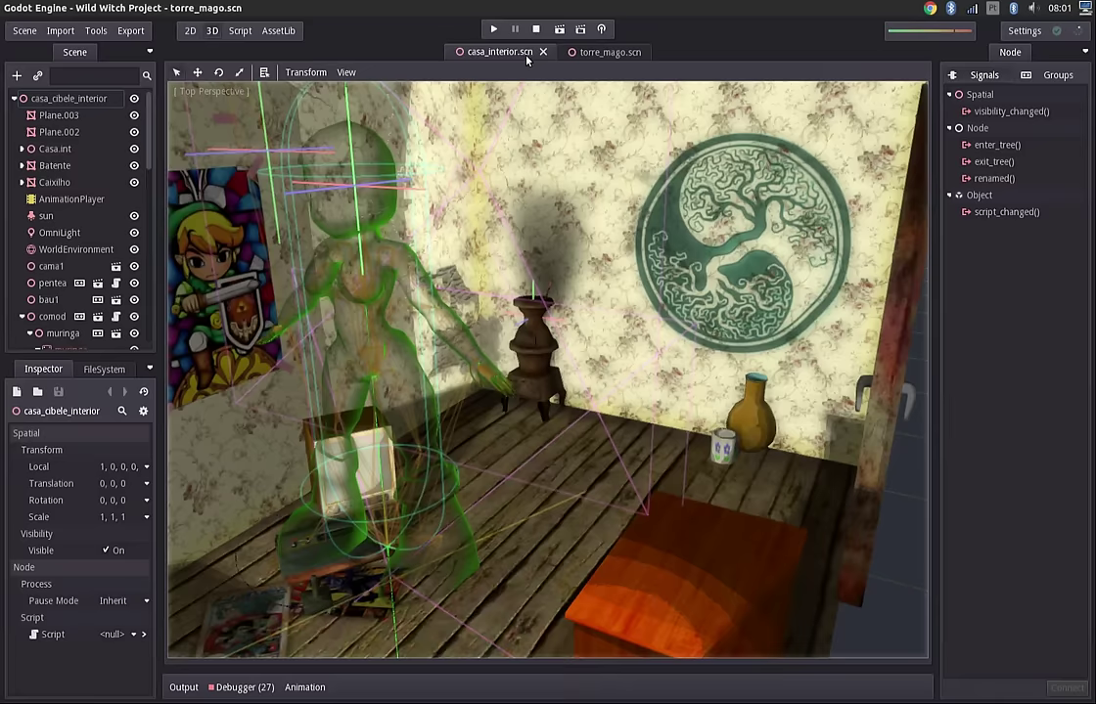
click(544, 51)
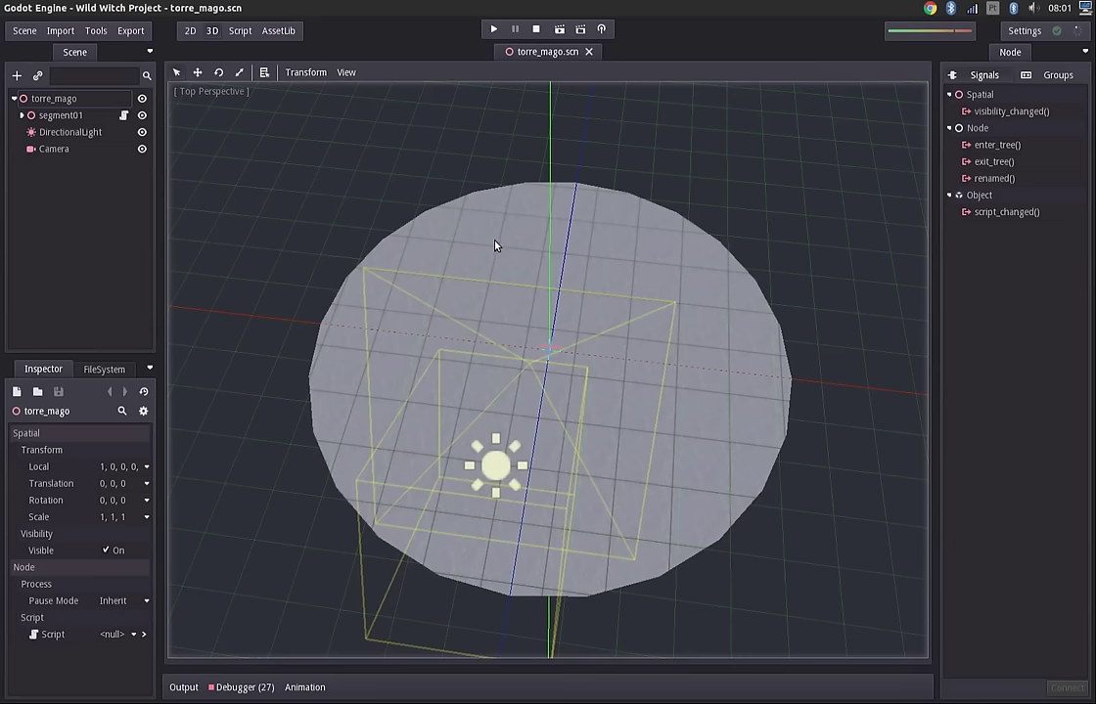
middle_drag(600, 271, 605, 270)
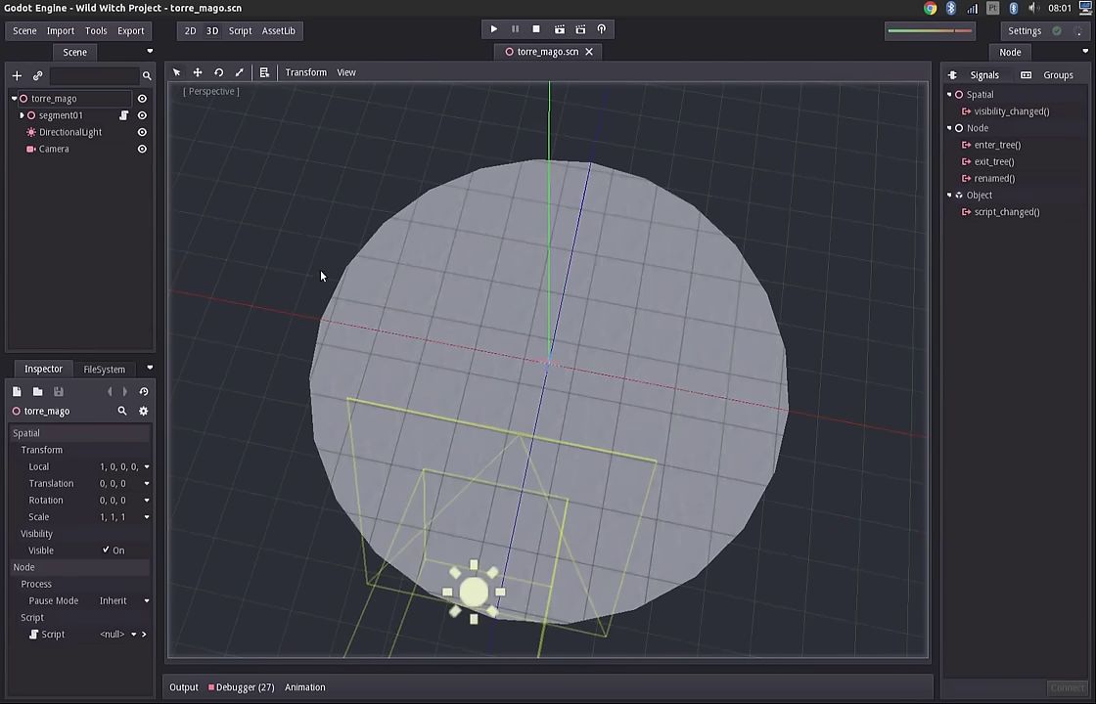
click(61, 116)
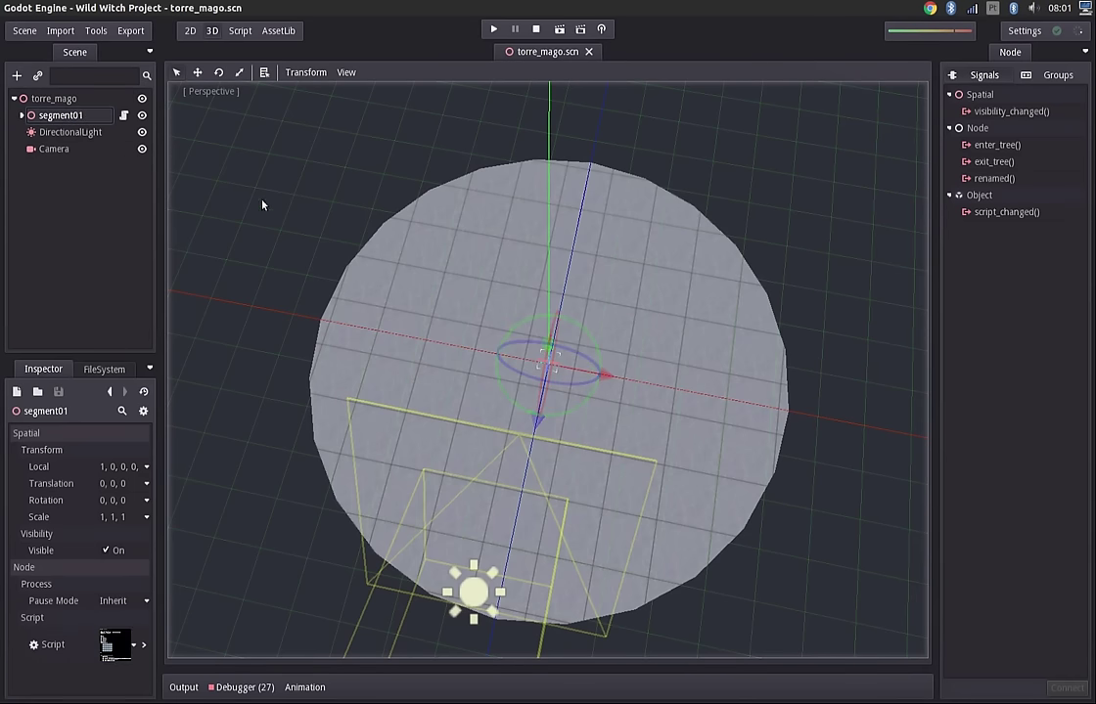
Step: Open segment01's attached segmento01.gd script and place the cursor at the end of line 43
click(125, 116)
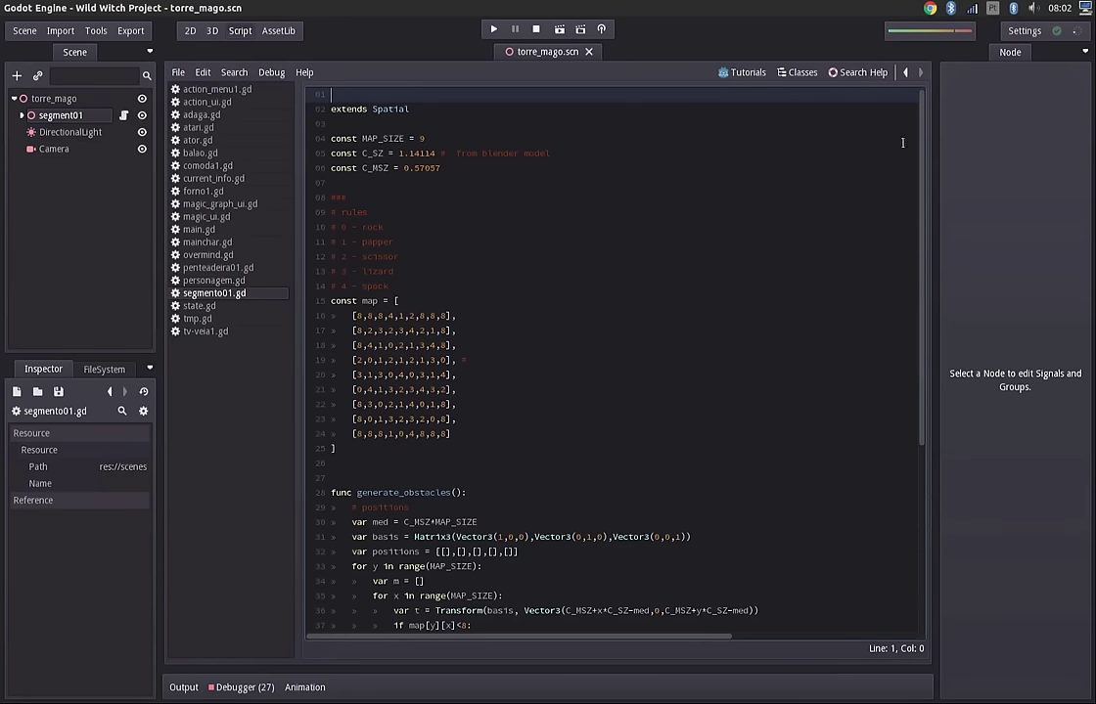
drag(921, 145, 908, 391)
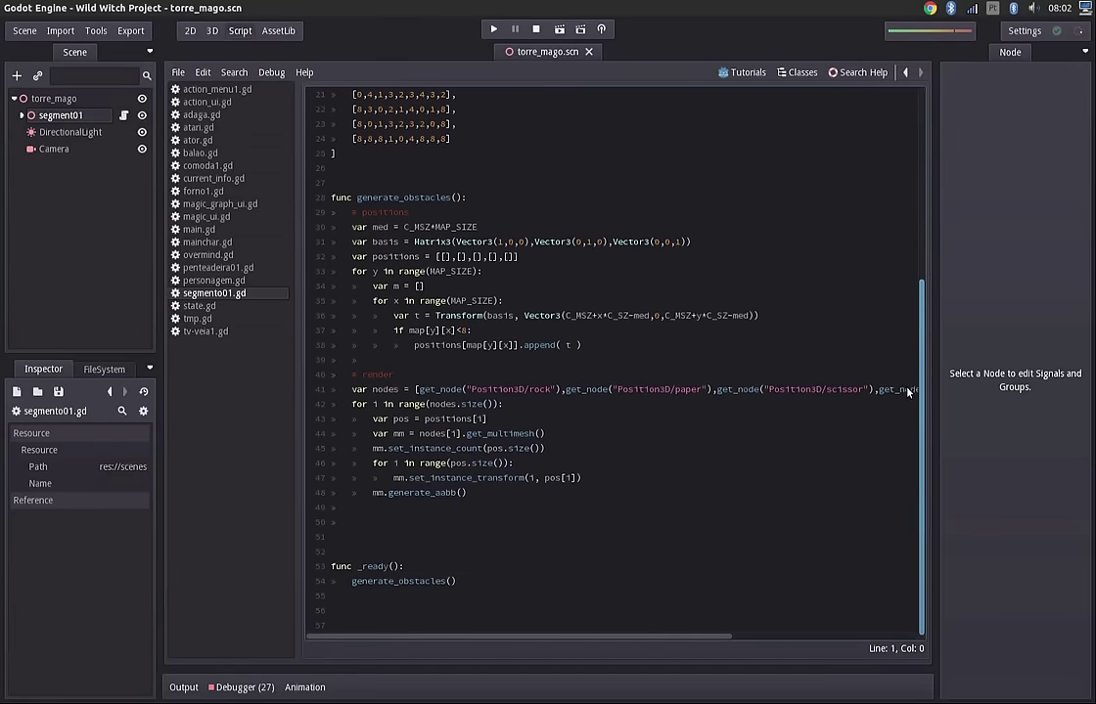
click(626, 420)
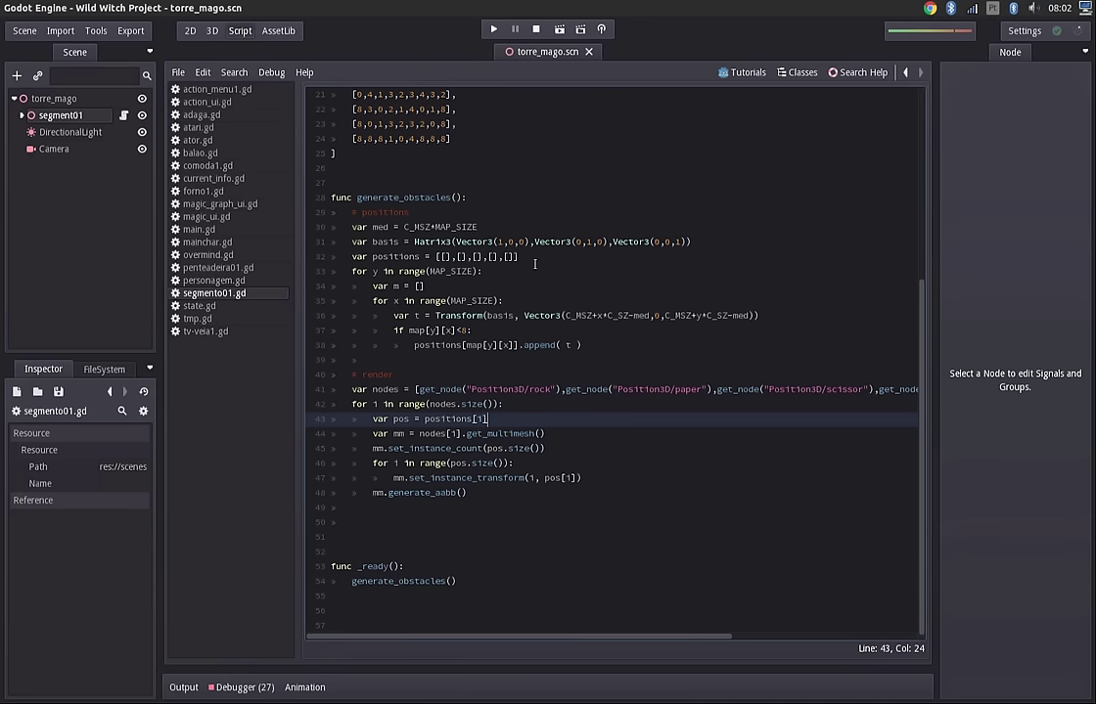
key(F5)
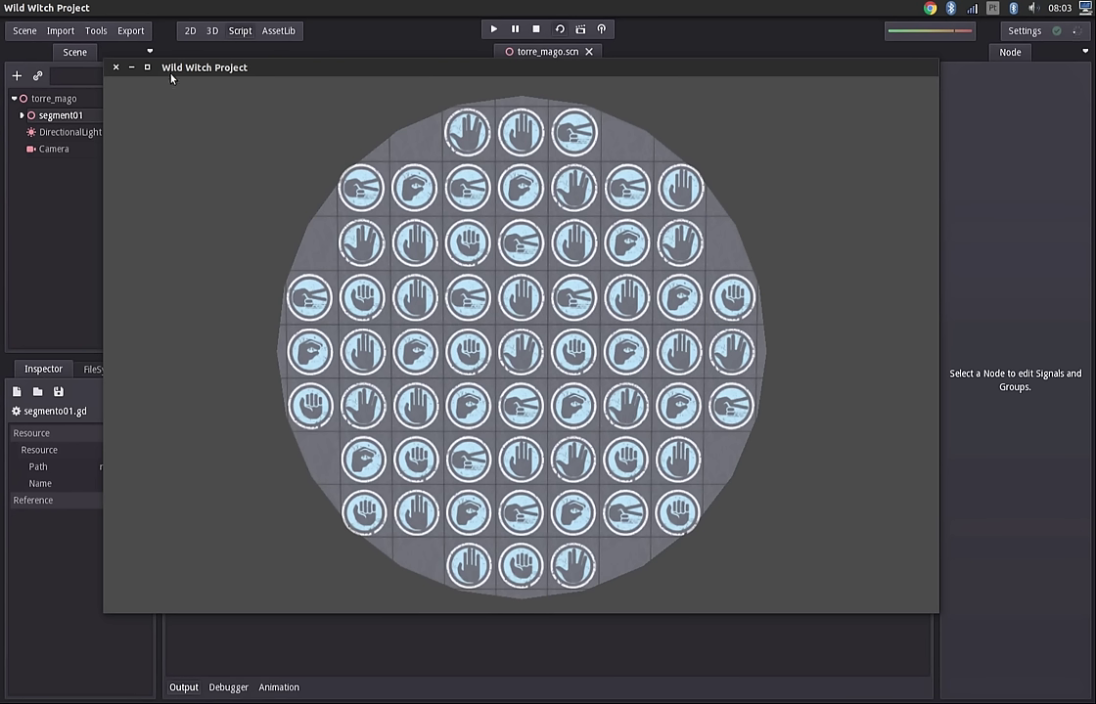
click(116, 68)
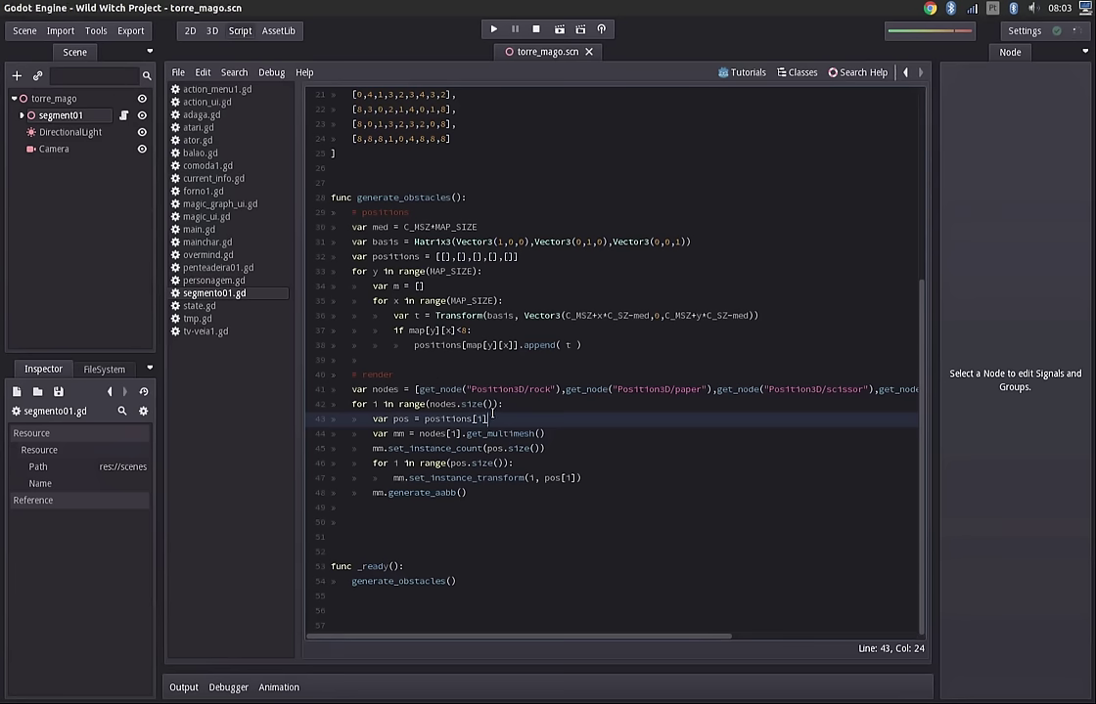
click(498, 448)
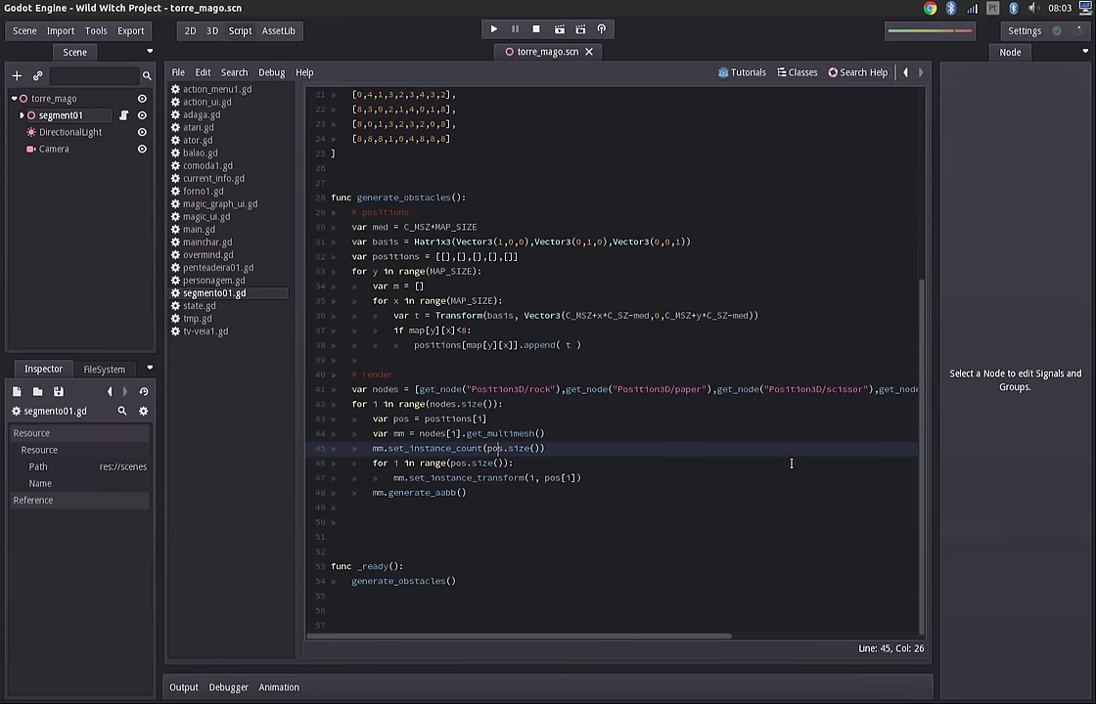
Step: Launch Blender 2.72 from the Dash by searching 'blend'
key(super)
text(god)
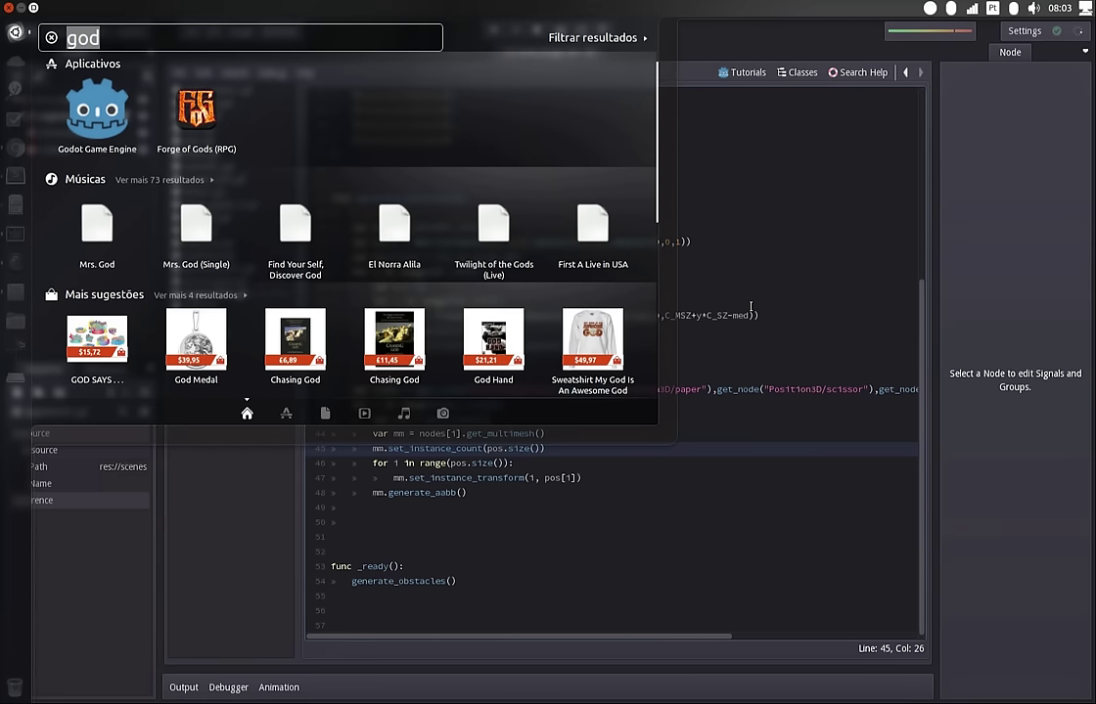
text(blend)
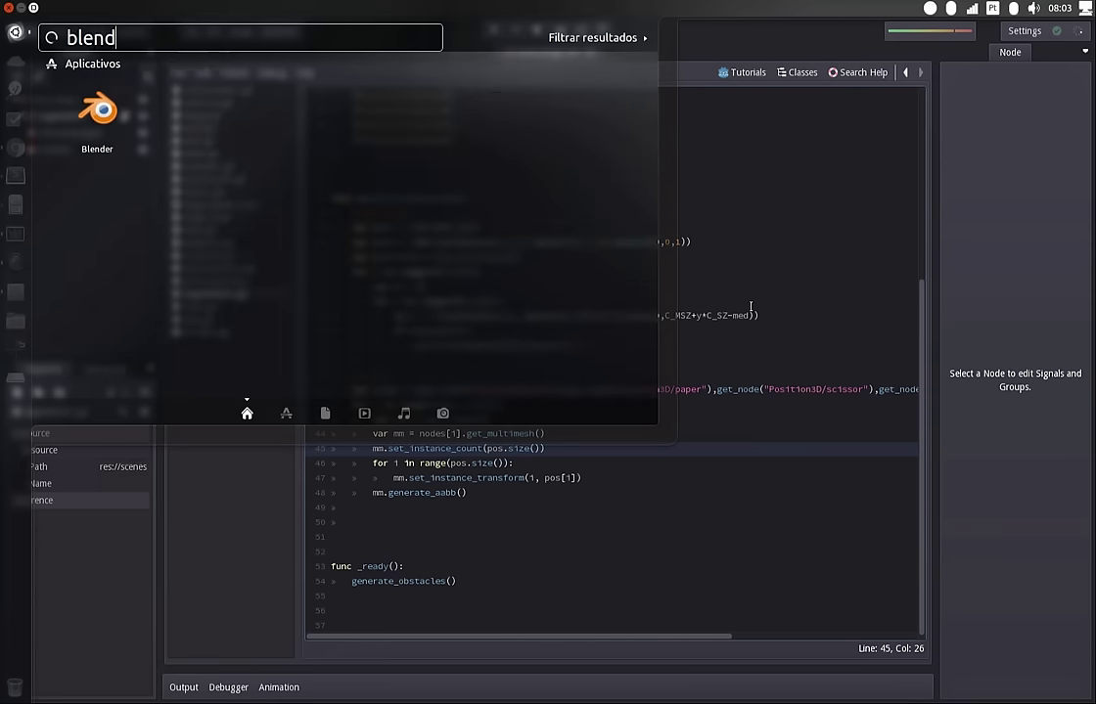
key(Return)
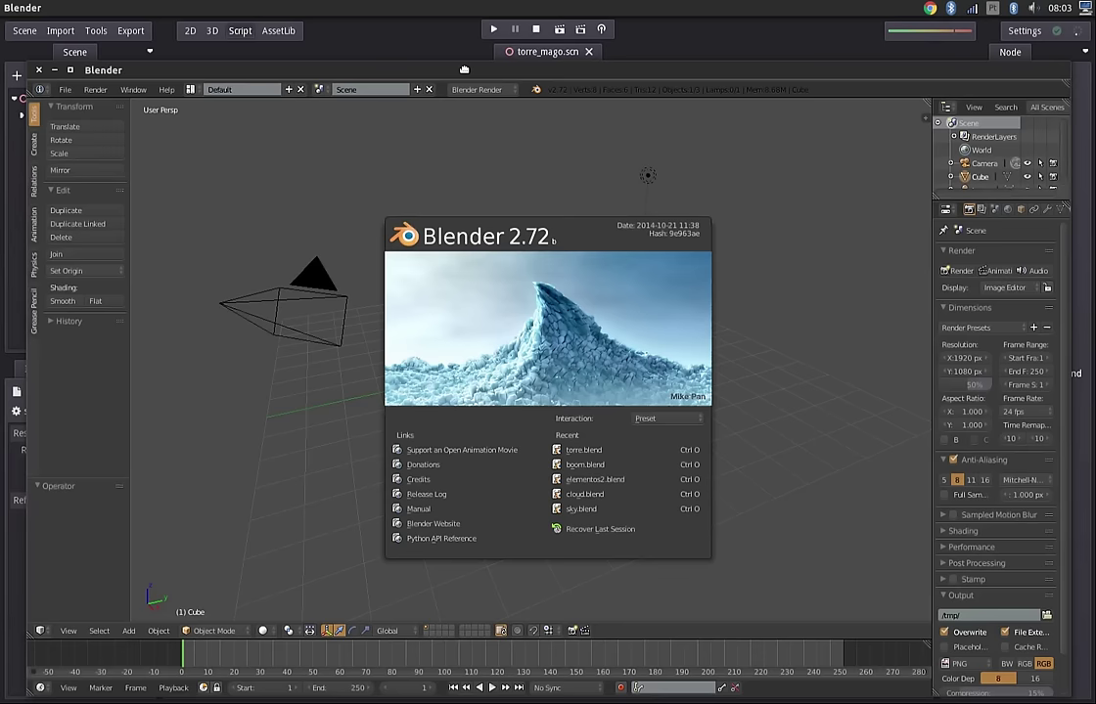
Step: Open torre.blend from the splash Recent list, maximize the 3D view without the tool shelf, and orbit the tower
click(585, 441)
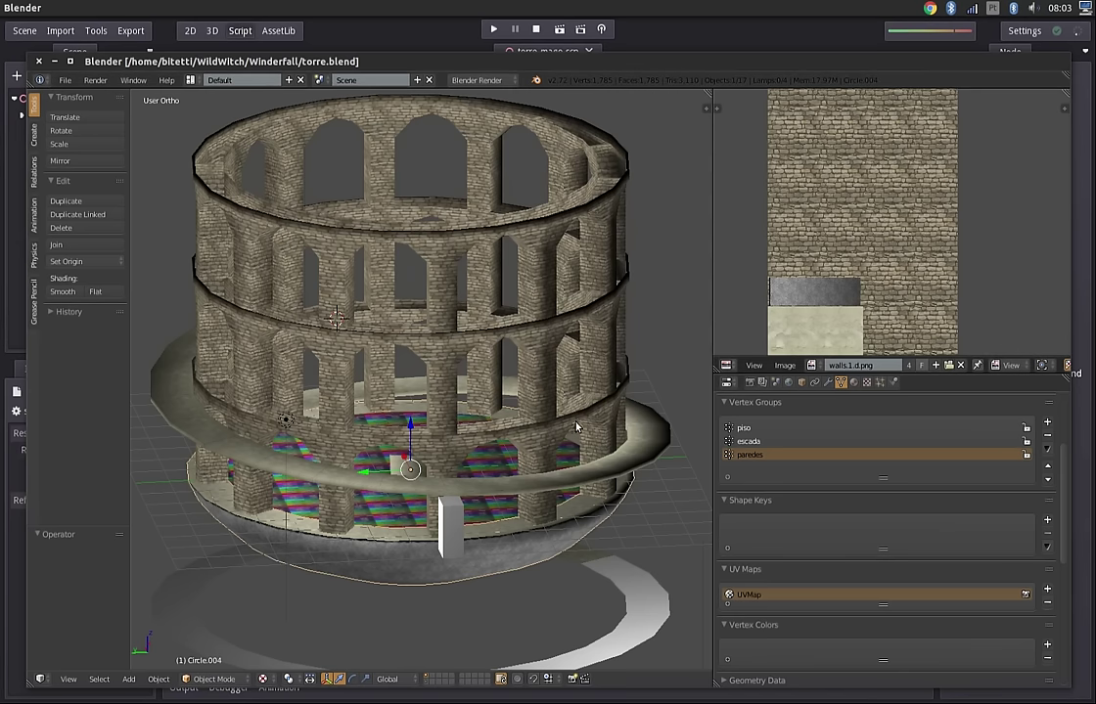
key(ctrl+Up)
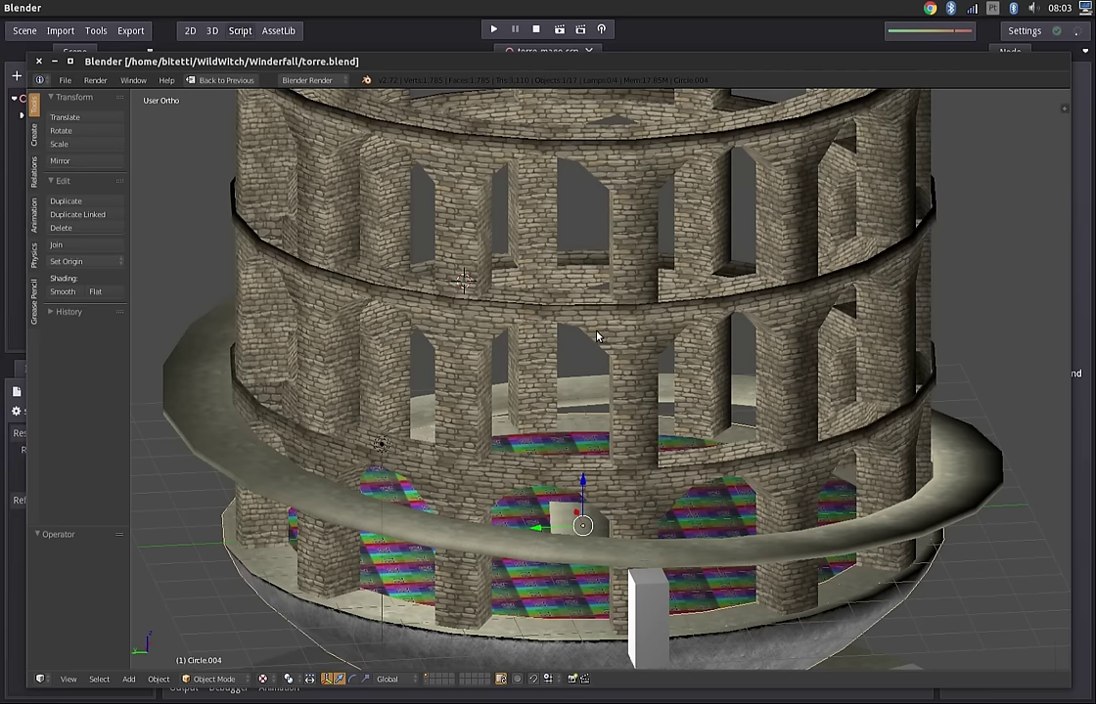
key(t)
scroll(621, 328, down, 2)
scroll(616, 334, down, 1)
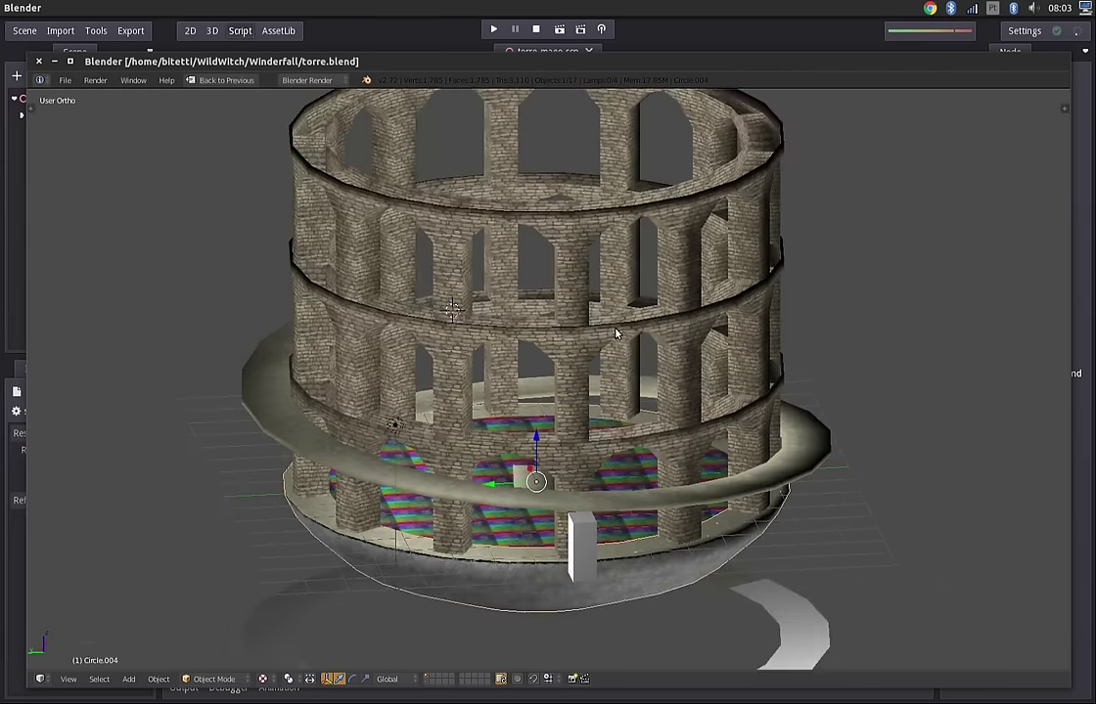
middle_drag(616, 335, 492, 392)
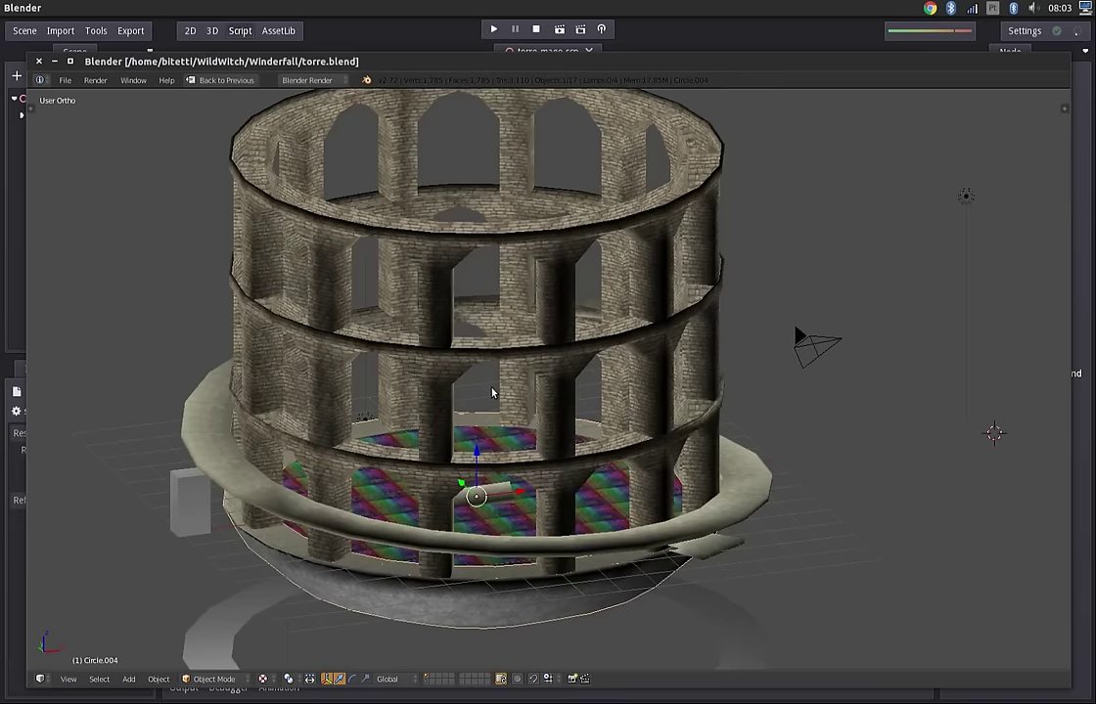
middle_drag(492, 392, 483, 471)
Step: Raise the Plane floor 3 units along Z inside the tower
drag(482, 466, 452, 501)
right_click(403, 536)
right_click(435, 521)
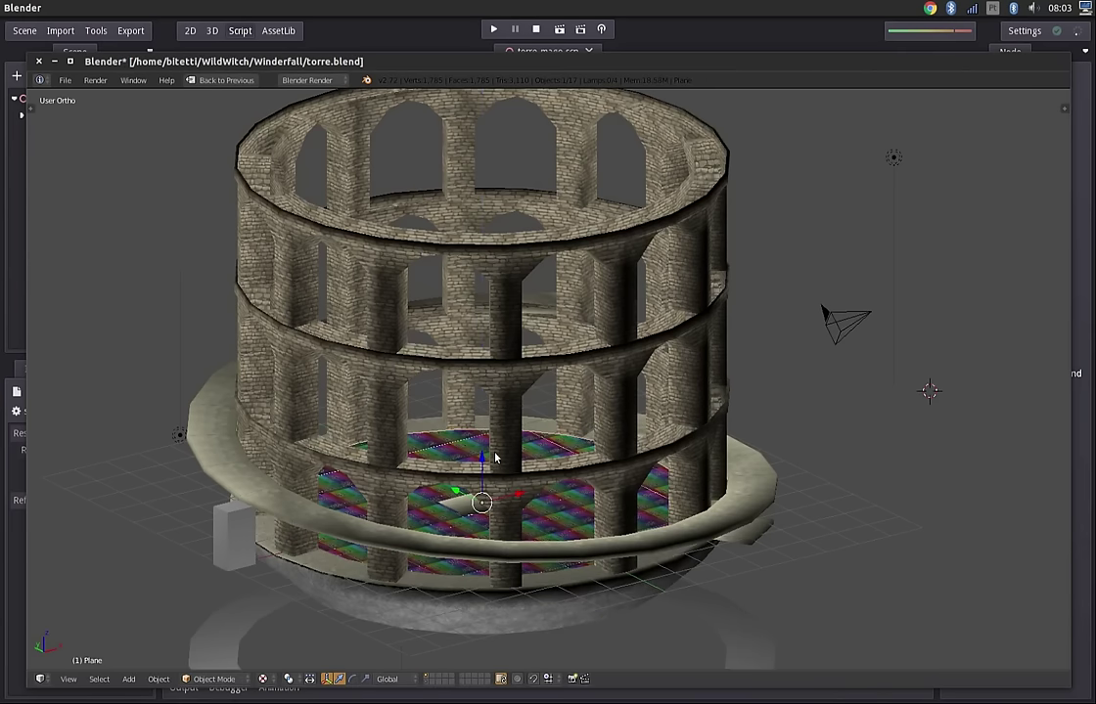
drag(495, 458, 495, 364)
mouse_move(494, 365)
middle_down()
mouse_move(643, 364)
mouse_move(665, 305)
mouse_move(656, 403)
mouse_move(656, 370)
mouse_move(690, 317)
mouse_move(555, 536)
mouse_move(536, 538)
mouse_move(661, 506)
mouse_move(608, 529)
middle_up()
Step: Try a vertical move on Circle.029, cancel it, orbit to inspect the tower, then return to Godot
right_click(663, 514)
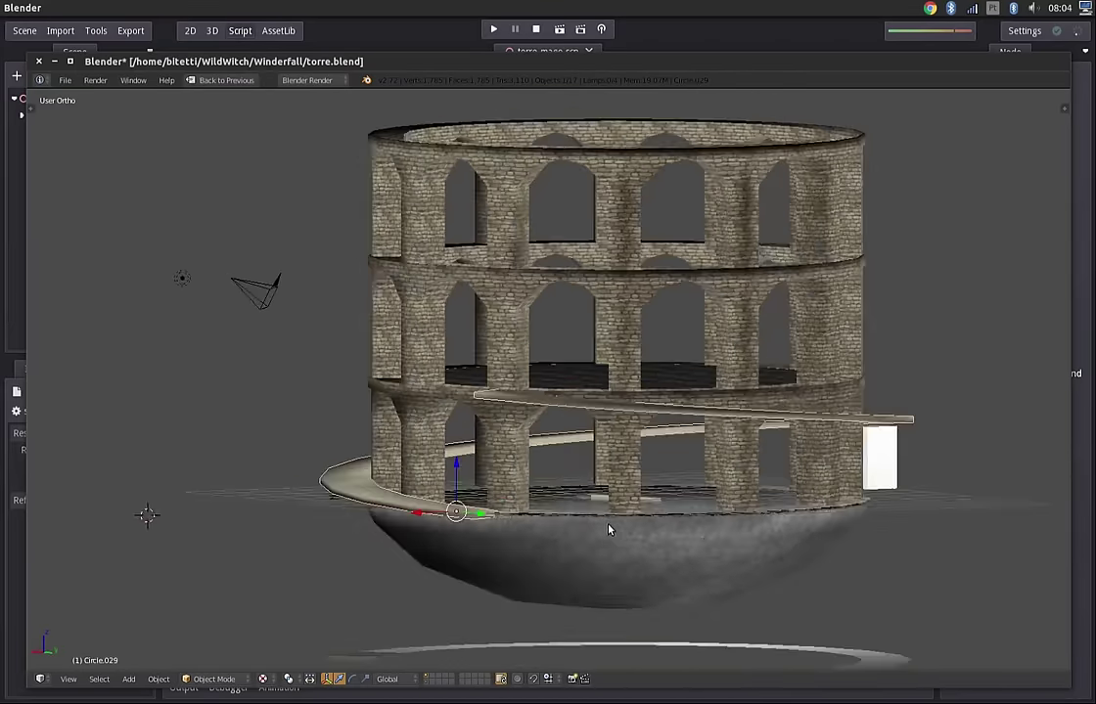
key(g)
key(z)
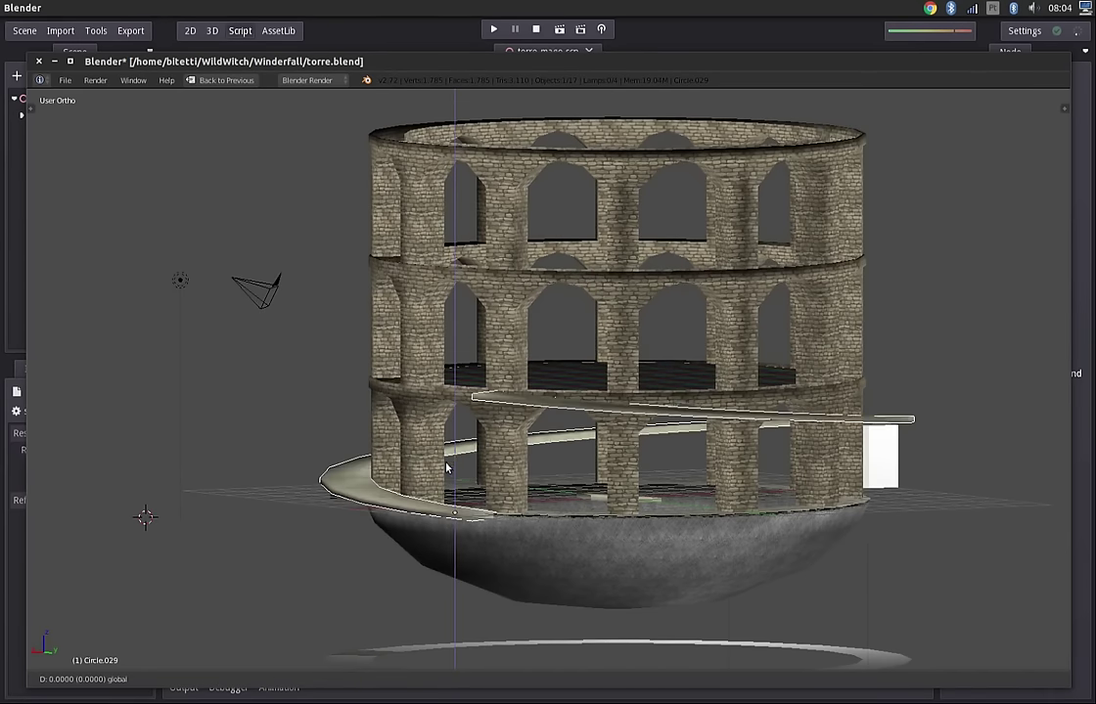
right_click(515, 457)
middle_drag(516, 457, 695, 447)
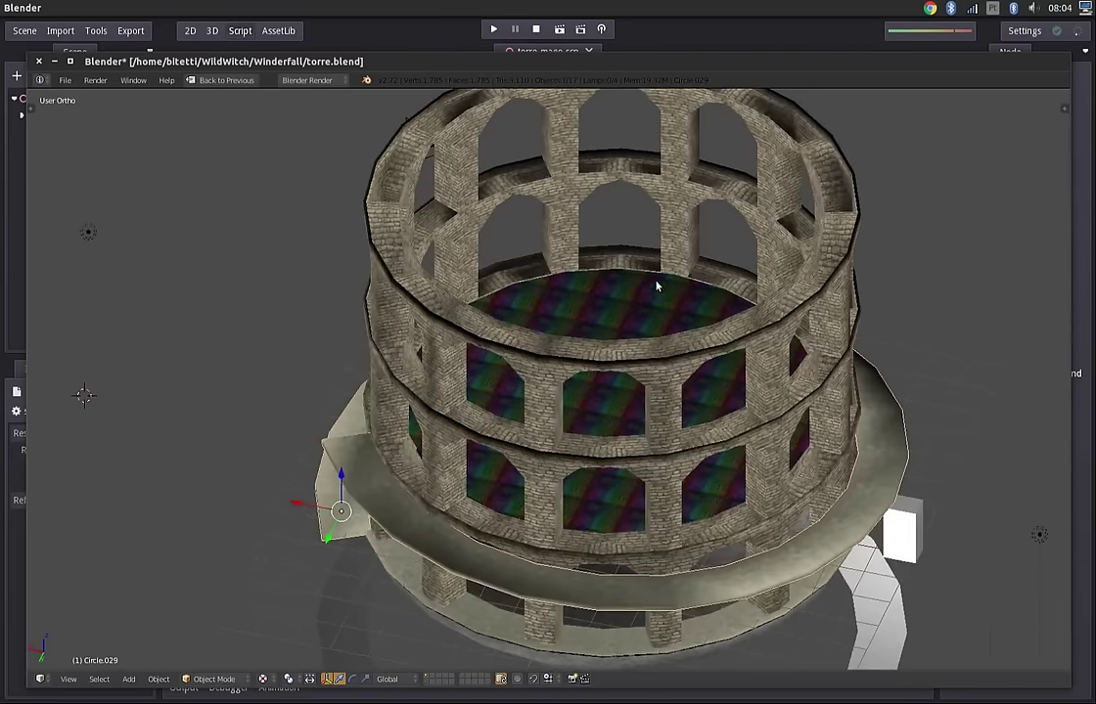
middle_drag(657, 286, 553, 452)
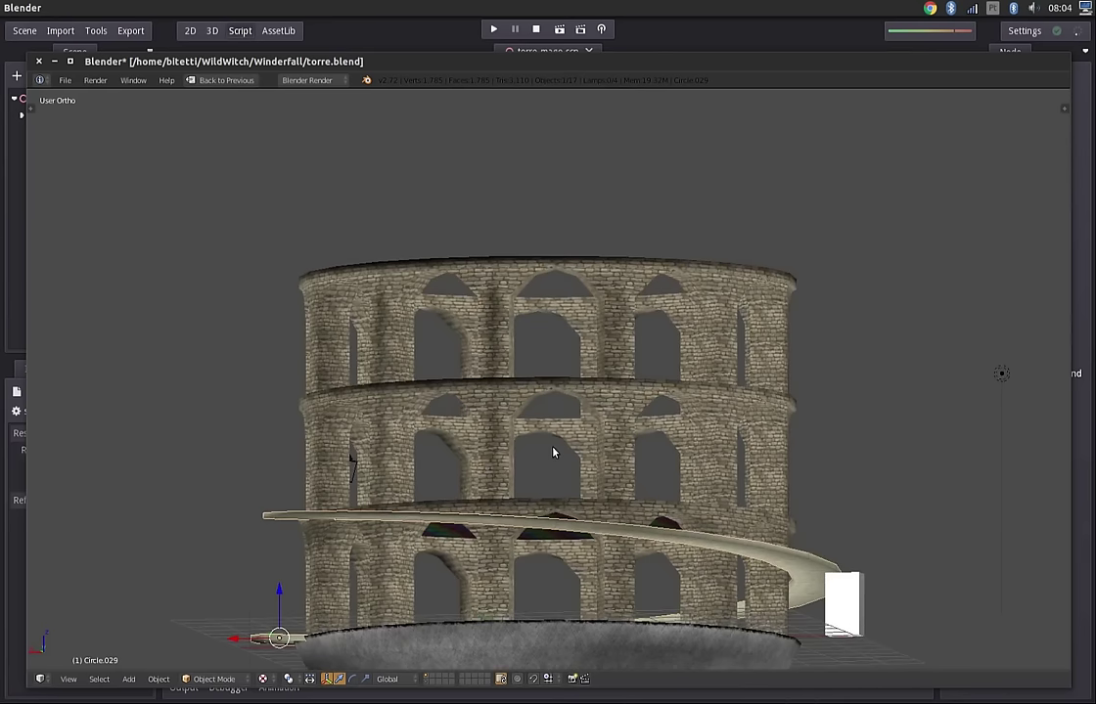
click(444, 34)
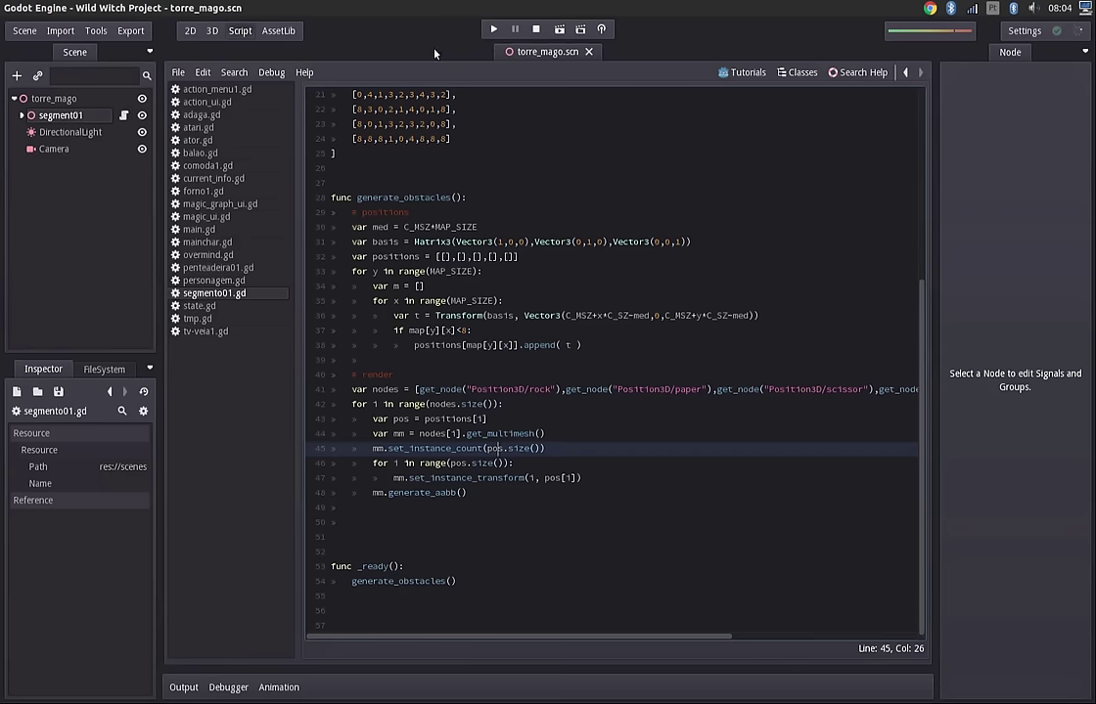
click(451, 300)
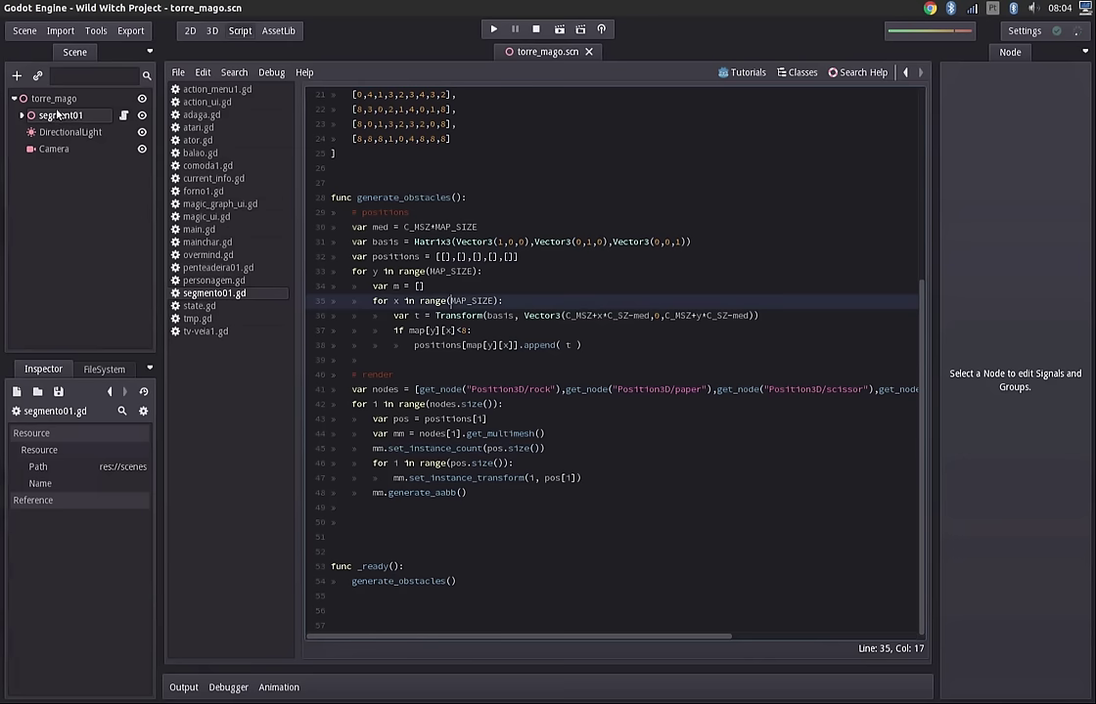
click(518, 333)
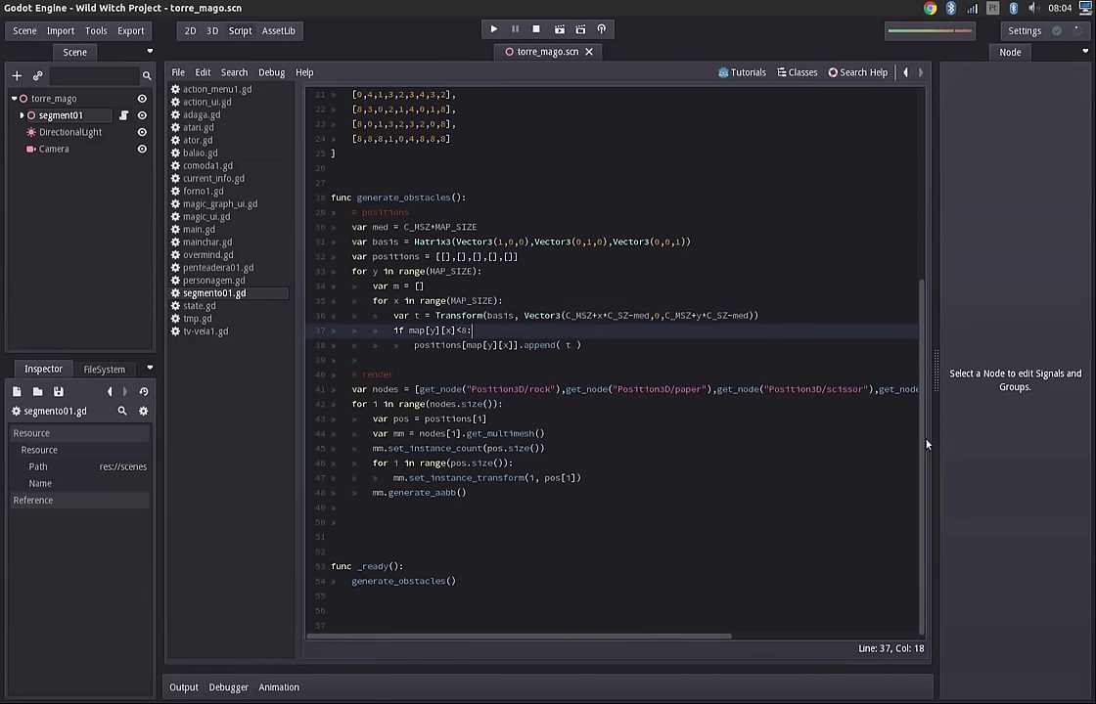
drag(924, 449, 903, 428)
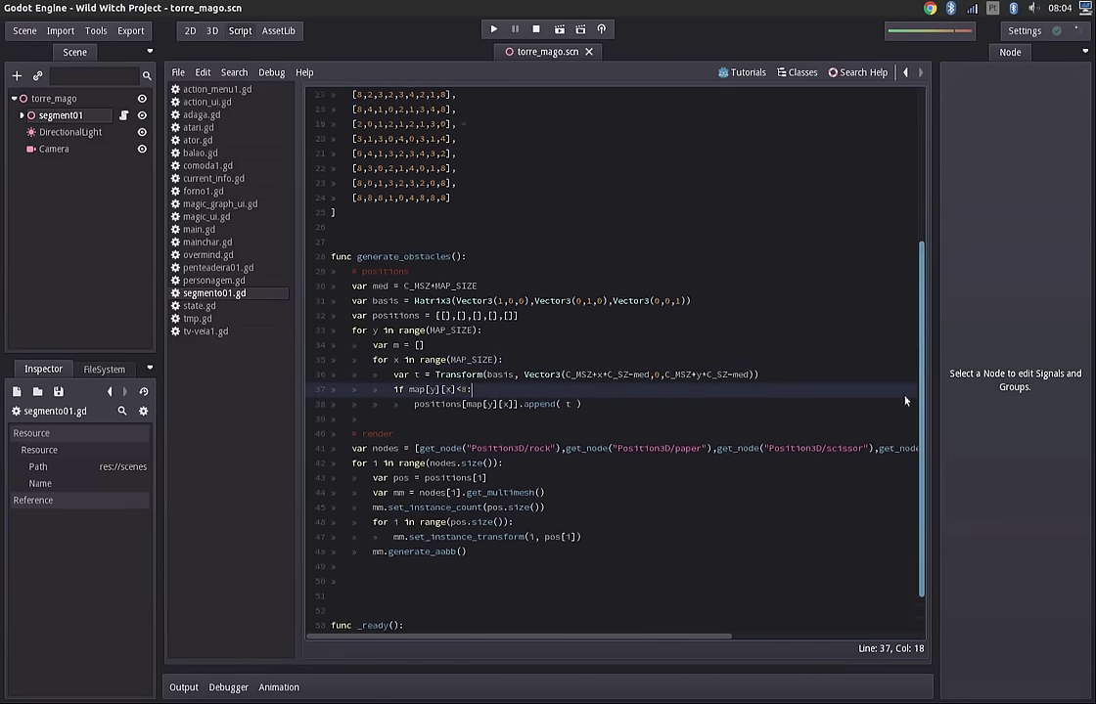
scroll(903, 427, down, 2)
click(662, 500)
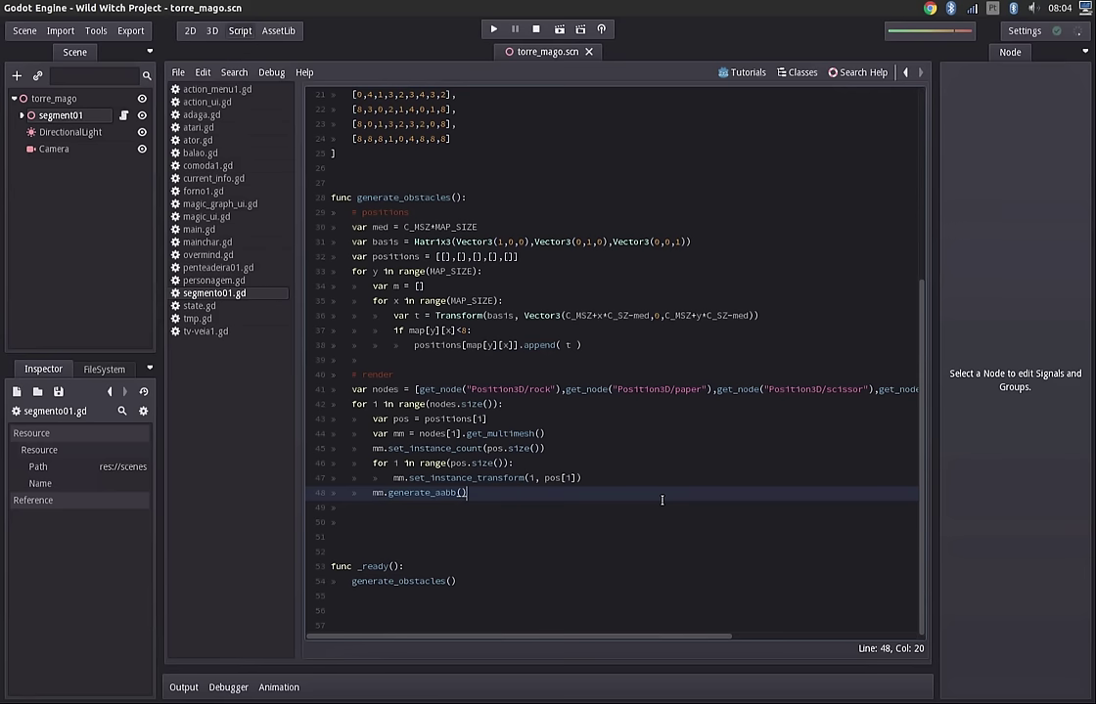
mouse_move(3, 364)
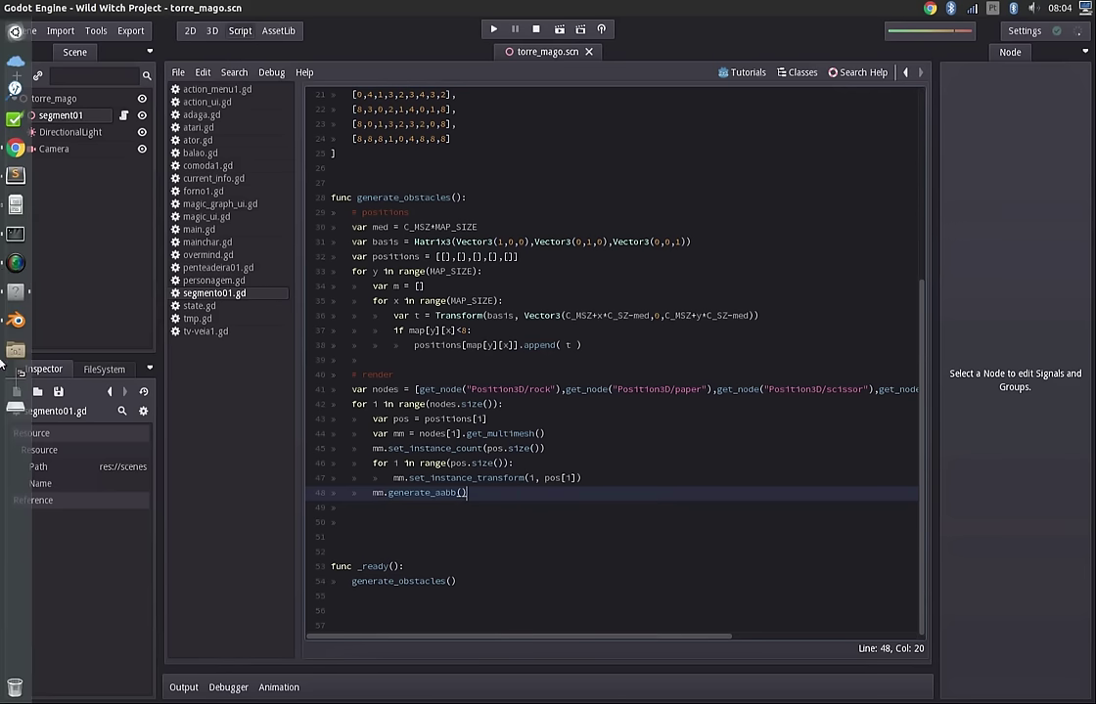
click(12, 235)
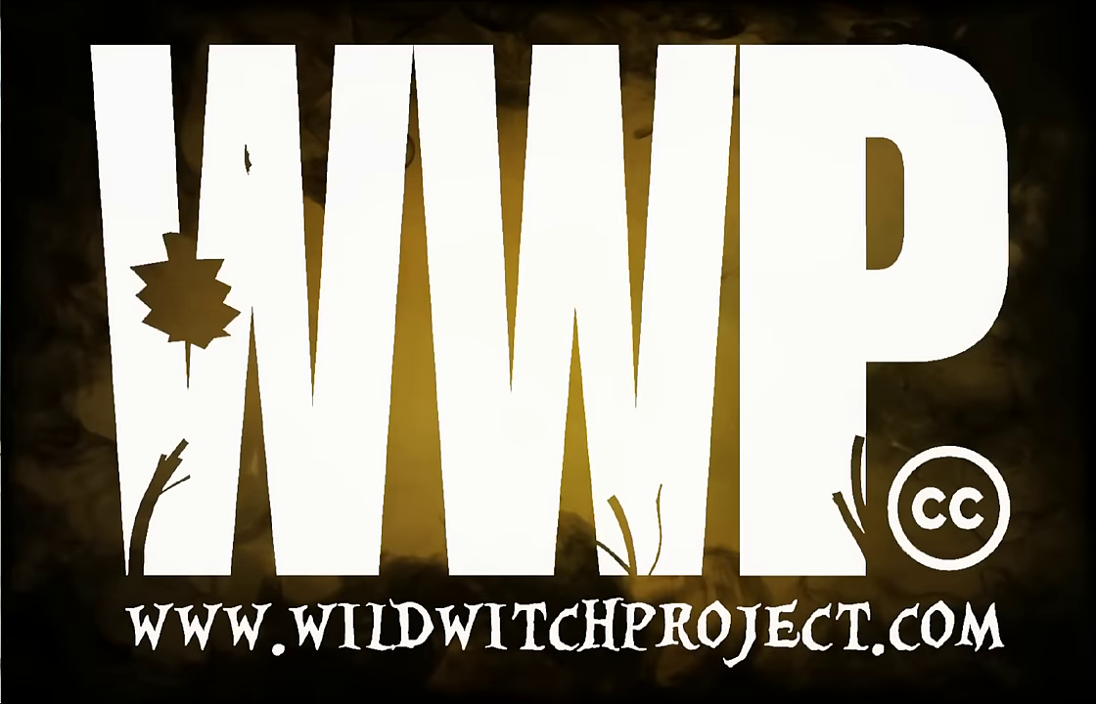